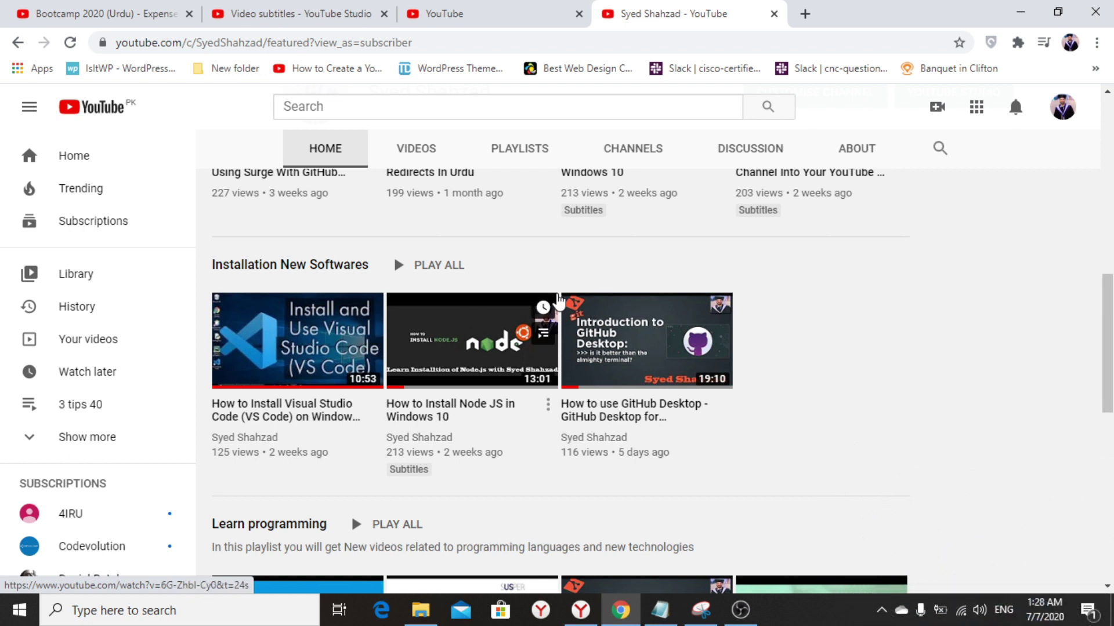
Examine the channel home page's video sections, including Uploads, Popular uploads, Installation New Softwares and Learn programming
{"action": "scroll", "coordinate": [558, 300], "scroll_direction": "down", "scroll_amount": 4}
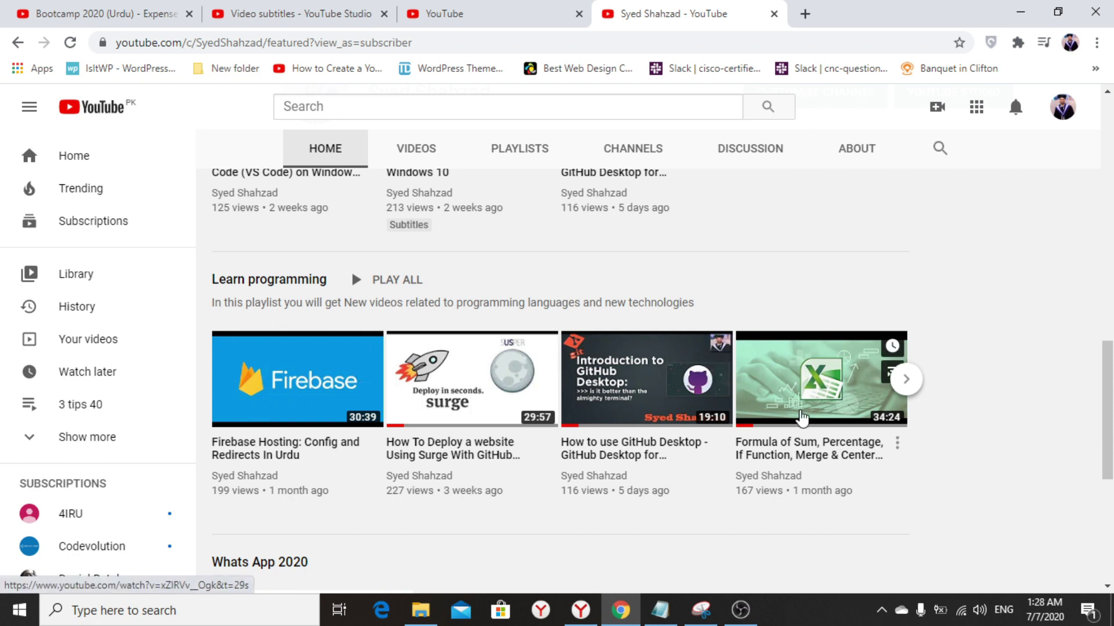
{"action": "scroll", "coordinate": [802, 416], "scroll_direction": "up", "scroll_amount": 15}
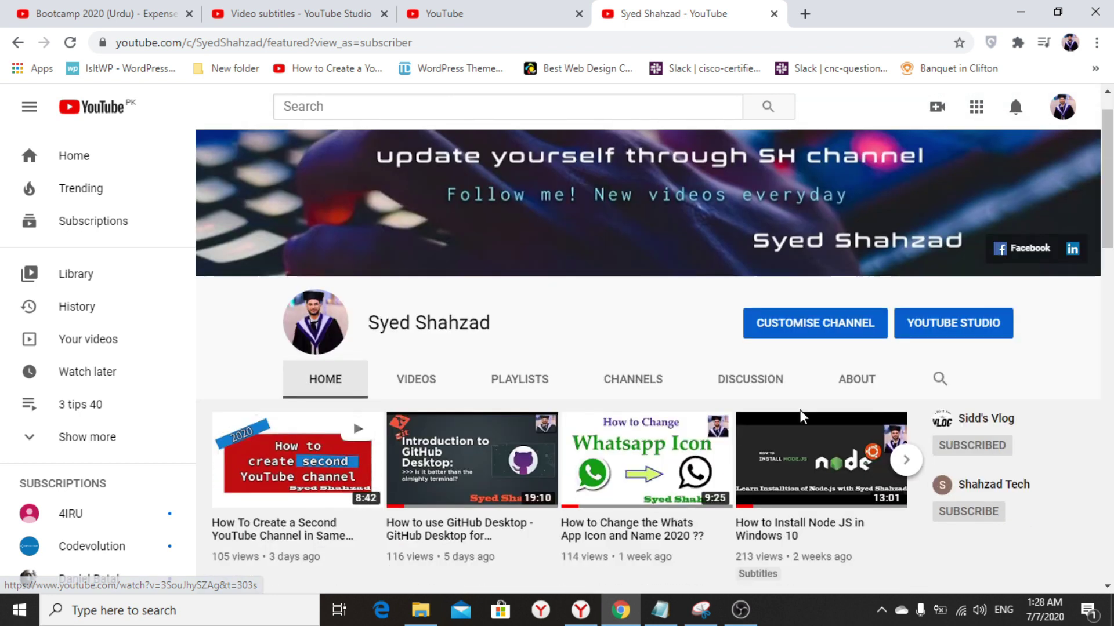
{"action": "scroll", "coordinate": [802, 417], "scroll_direction": "down", "scroll_amount": 10}
{"action": "scroll", "coordinate": [802, 416], "scroll_direction": "up", "scroll_amount": 10}
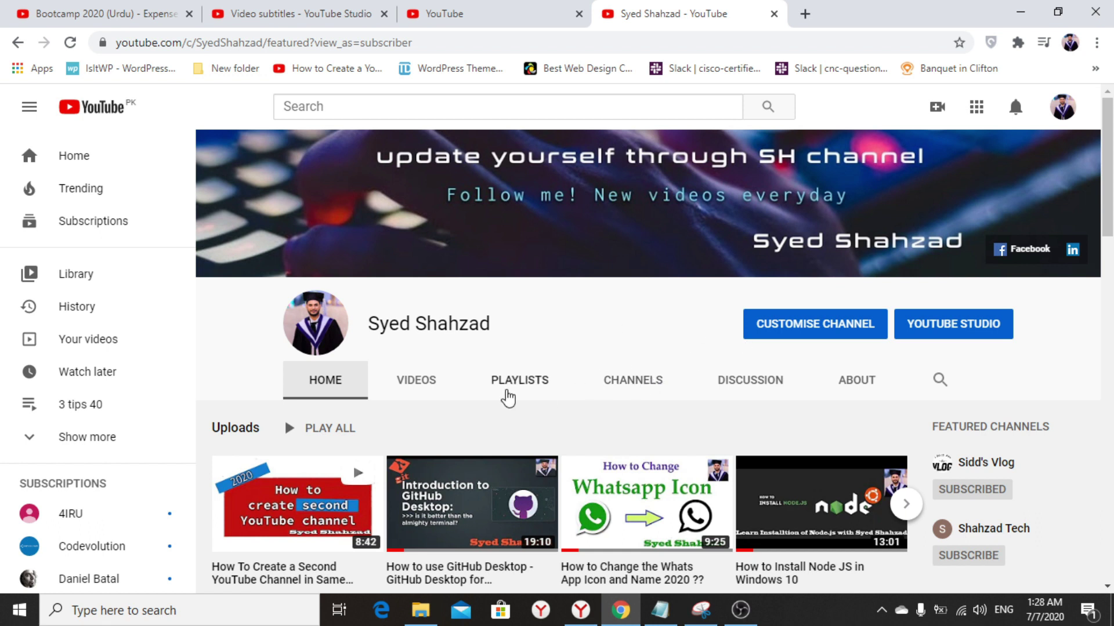
{"action": "scroll", "coordinate": [507, 395], "scroll_direction": "down", "scroll_amount": 7}
{"action": "scroll", "coordinate": [507, 395], "scroll_direction": "down", "scroll_amount": 3}
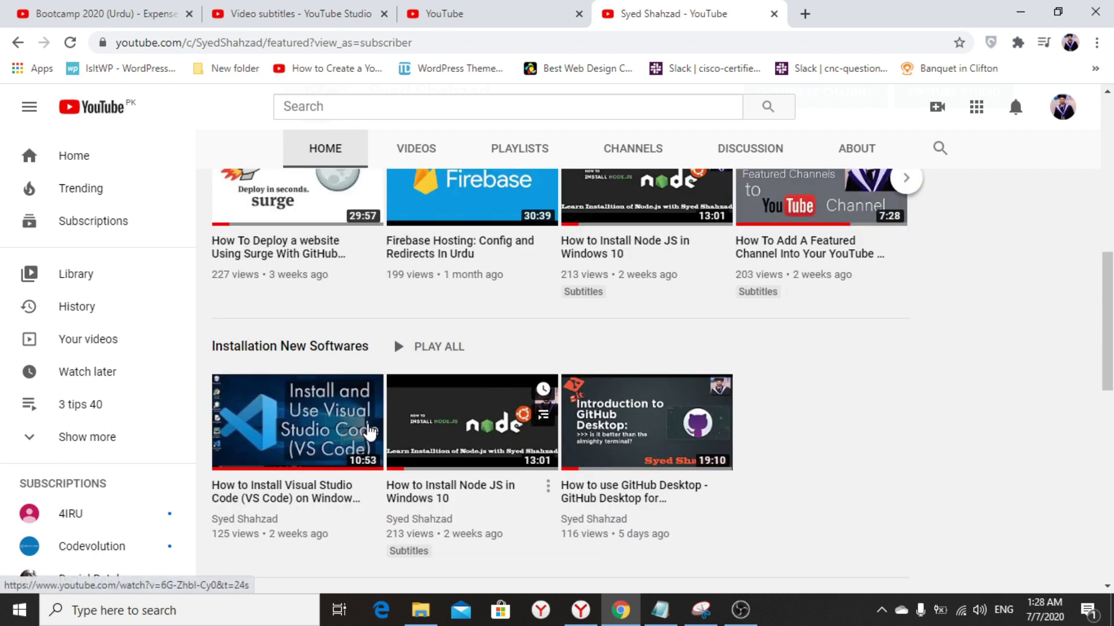
{"action": "scroll", "coordinate": [371, 427], "scroll_direction": "down", "scroll_amount": 3}
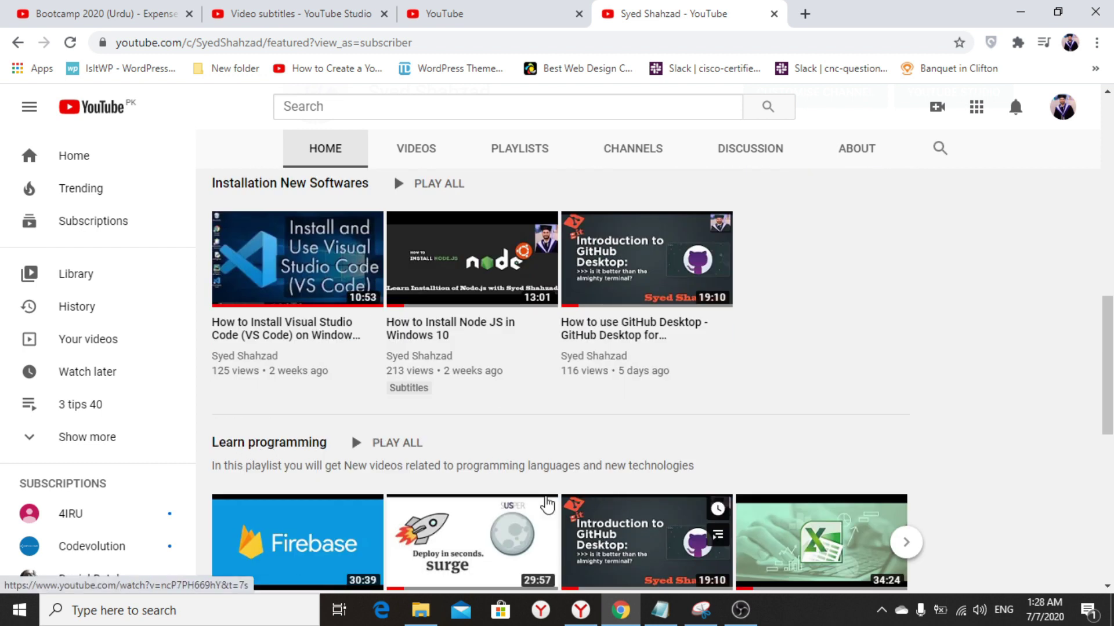
{"action": "scroll", "coordinate": [374, 471], "scroll_direction": "down", "scroll_amount": 3}
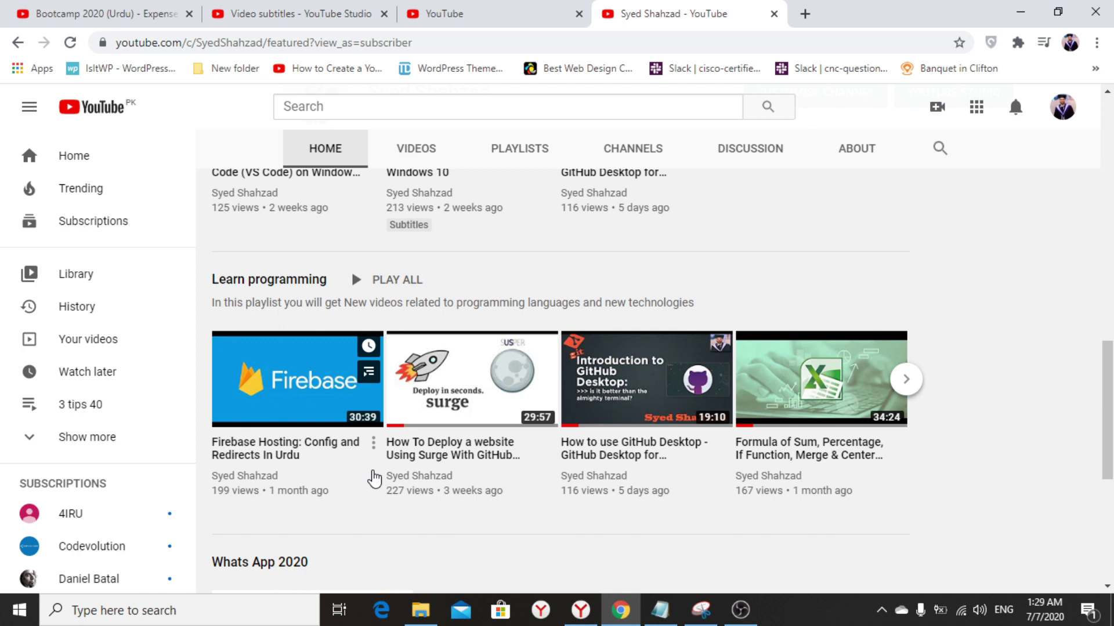
{"action": "scroll", "coordinate": [529, 517], "scroll_direction": "up", "scroll_amount": 8}
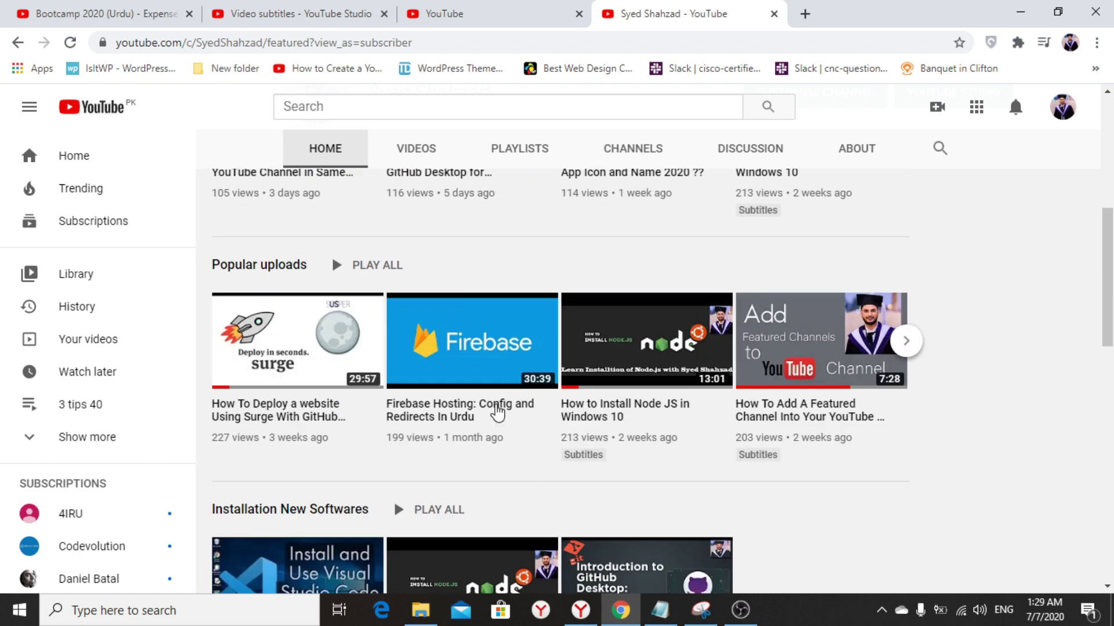
{"action": "scroll", "coordinate": [498, 410], "scroll_direction": "up", "scroll_amount": 4}
{"action": "scroll", "coordinate": [423, 465], "scroll_direction": "down", "scroll_amount": 3}
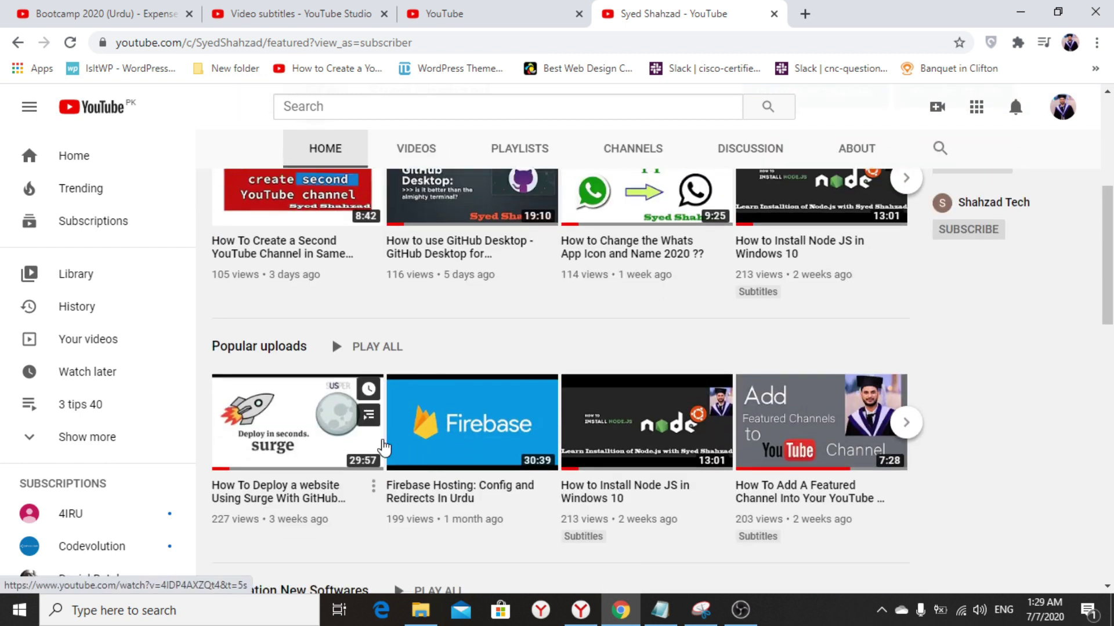
{"action": "scroll", "coordinate": [383, 447], "scroll_direction": "down", "scroll_amount": 4}
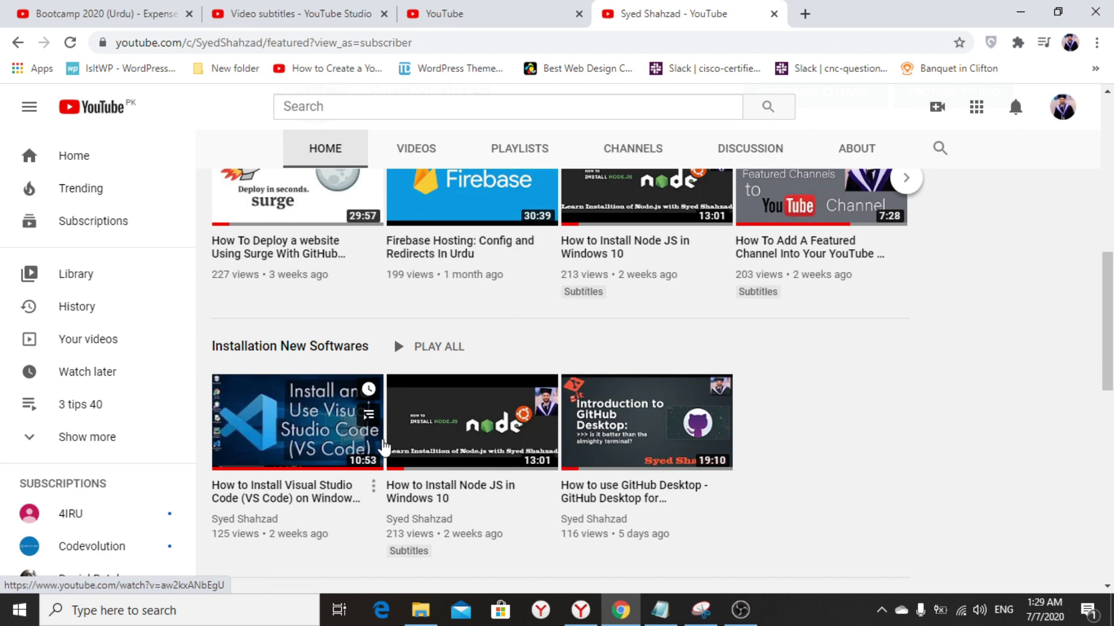
{"action": "scroll", "coordinate": [383, 447], "scroll_direction": "up", "scroll_amount": 10}
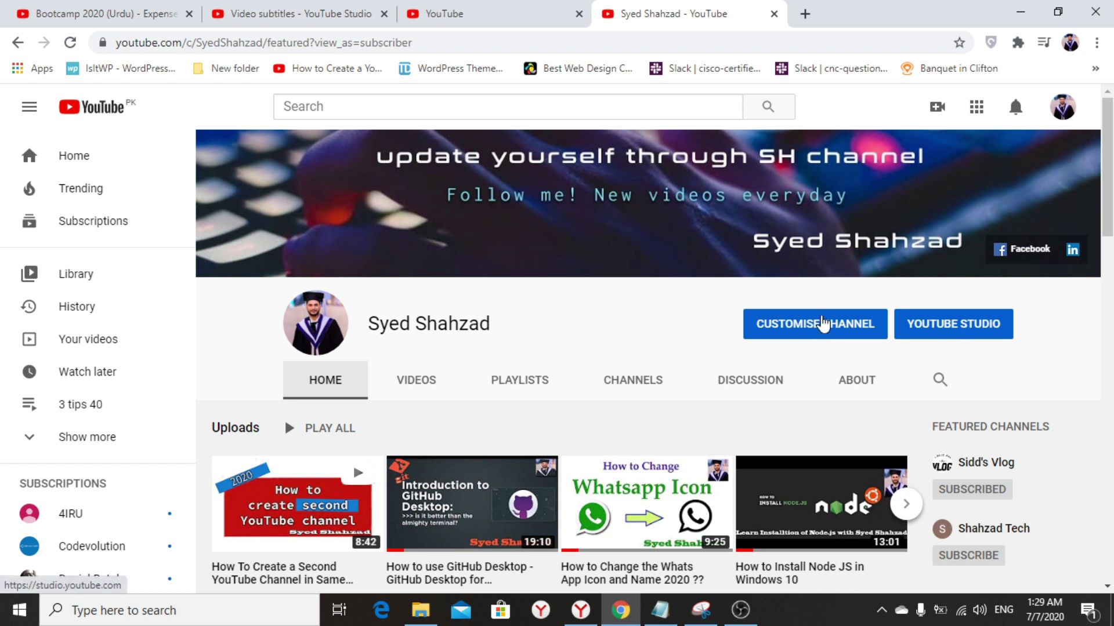
Enter channel customisation and start adding a new section below Created playlists, opening its content choices
{"action": "left_click", "coordinate": [780, 326]}
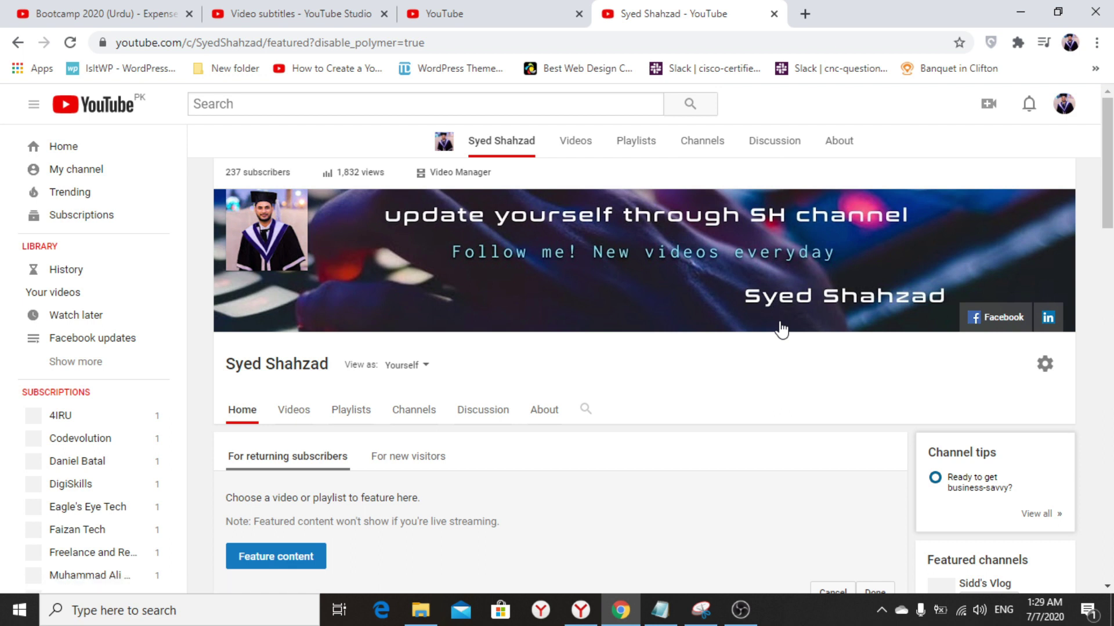
{"action": "scroll", "coordinate": [781, 329], "scroll_direction": "down", "scroll_amount": 1}
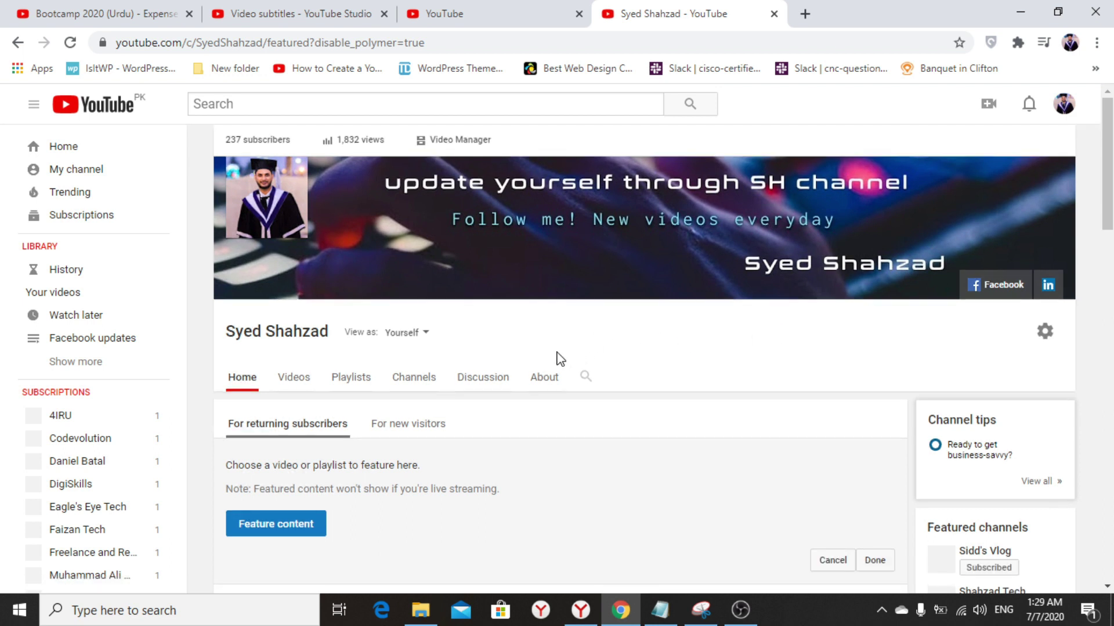
{"action": "scroll", "coordinate": [667, 412], "scroll_direction": "down", "scroll_amount": 5}
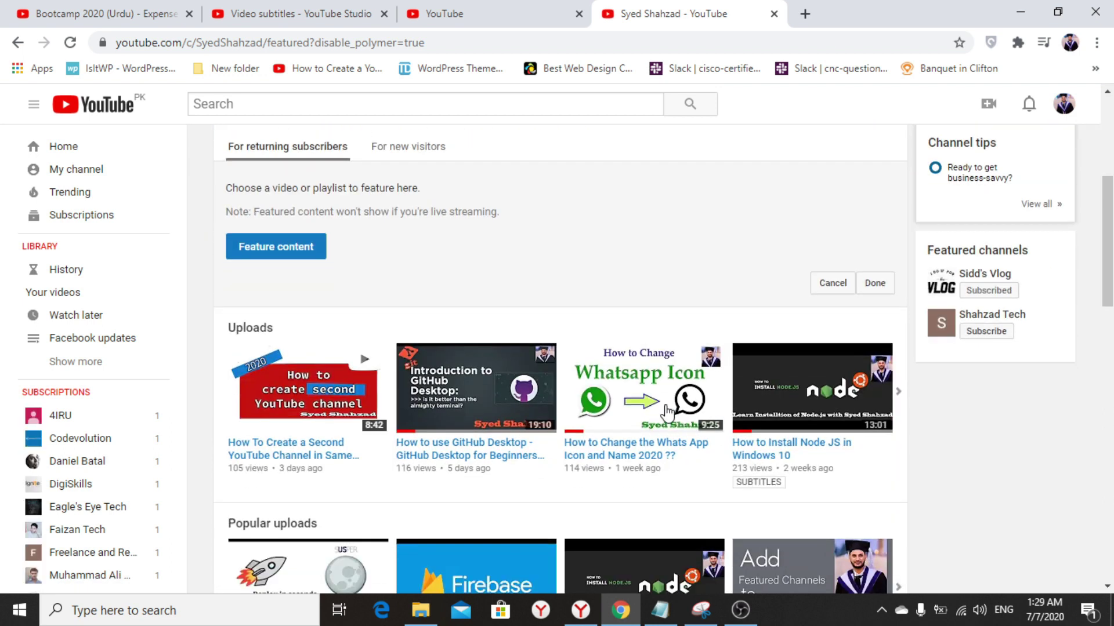
{"action": "scroll", "coordinate": [668, 412], "scroll_direction": "down", "scroll_amount": 3}
{"action": "scroll", "coordinate": [667, 412], "scroll_direction": "down", "scroll_amount": 10}
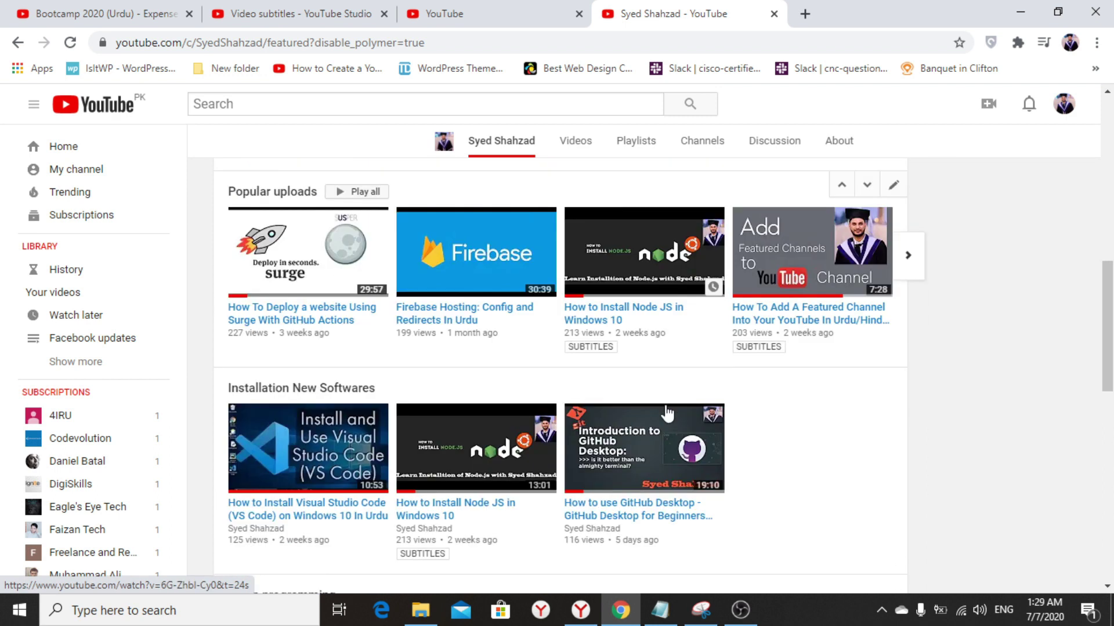
{"action": "scroll", "coordinate": [667, 412], "scroll_direction": "down", "scroll_amount": 6}
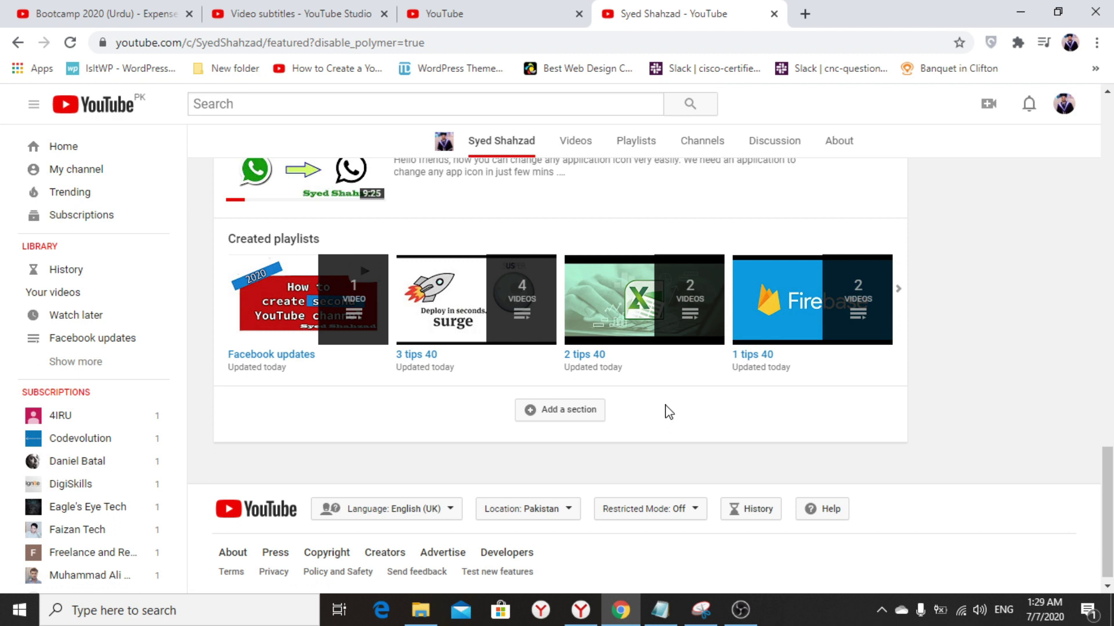
{"action": "left_click", "coordinate": [554, 417]}
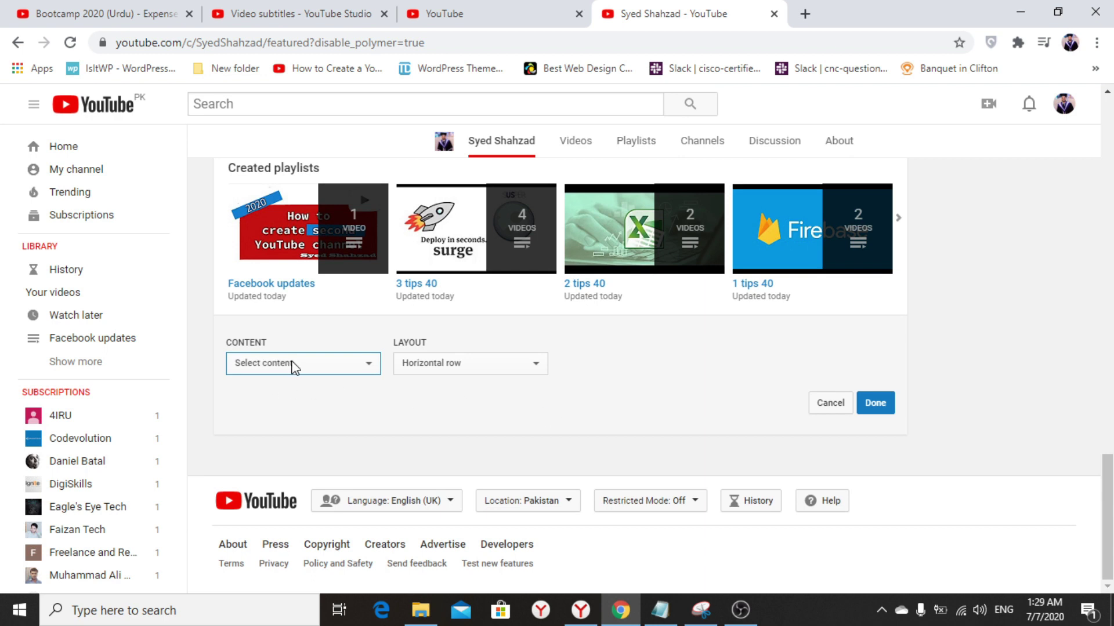
{"action": "left_click", "coordinate": [360, 364]}
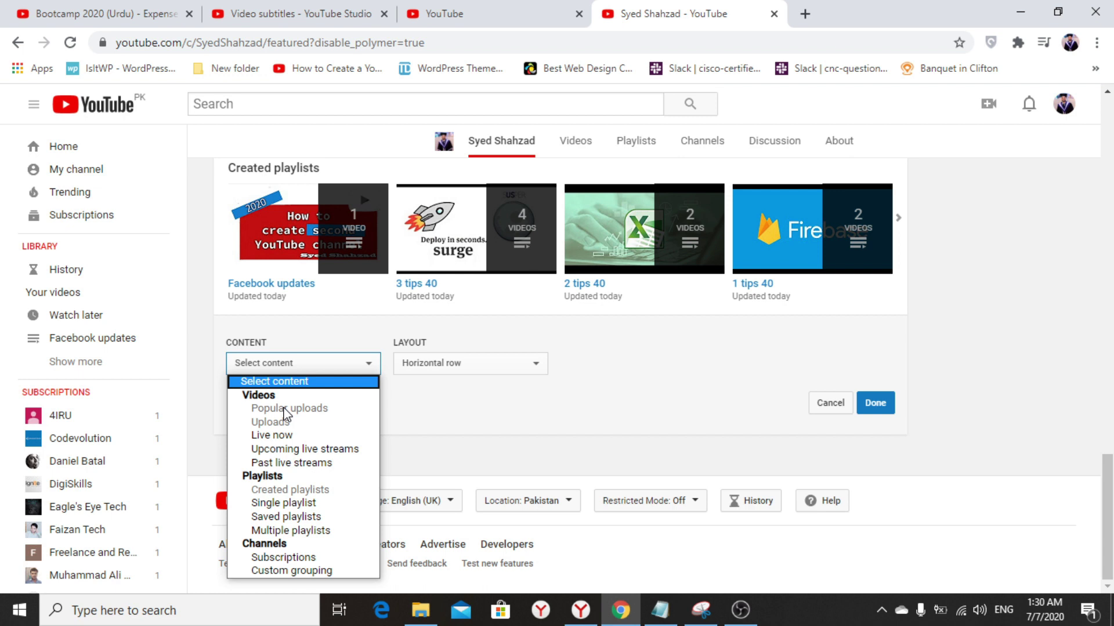
Open the channel's page in a new browser tab and examine its Uploads and Popular uploads sections
{"action": "left_click", "coordinate": [456, 12]}
{"action": "left_click", "coordinate": [459, 11]}
{"action": "left_click", "coordinate": [673, 7]}
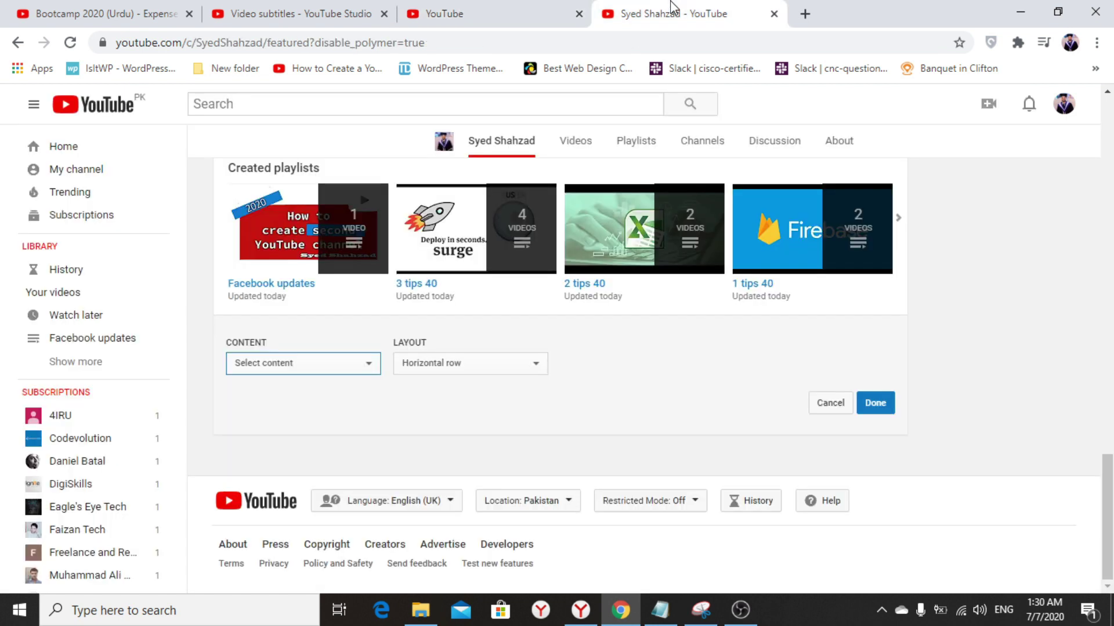
{"action": "key", "text": "ctrl+t"}
{"action": "type", "text": "you"}
{"action": "key", "text": "Down"}
{"action": "key", "text": "Down"}
{"action": "key", "text": "Down"}
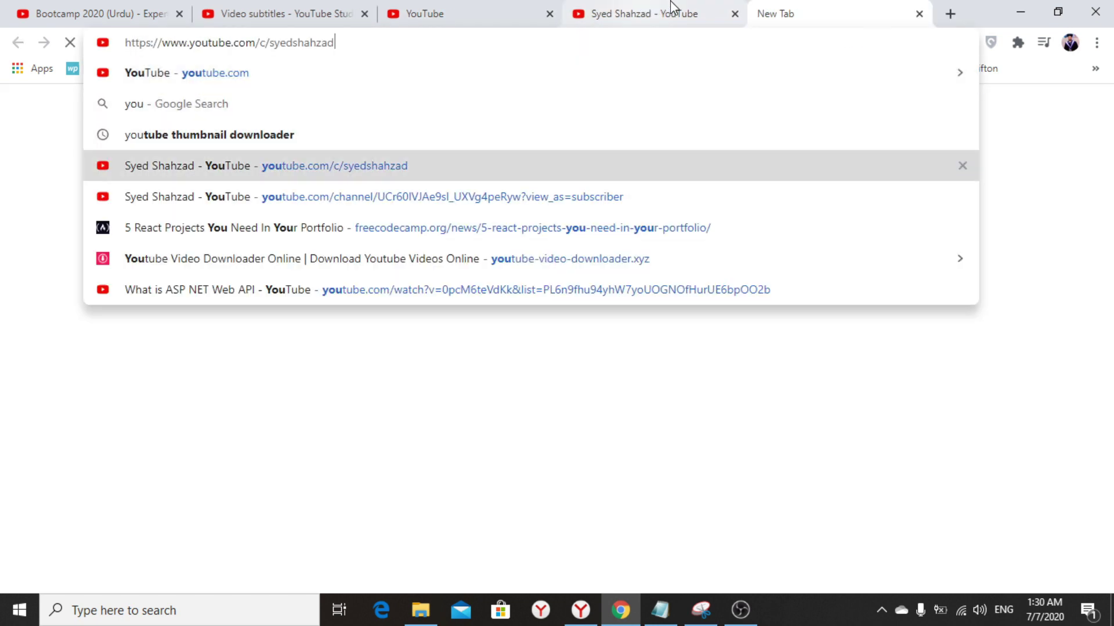
{"action": "key", "text": "Return"}
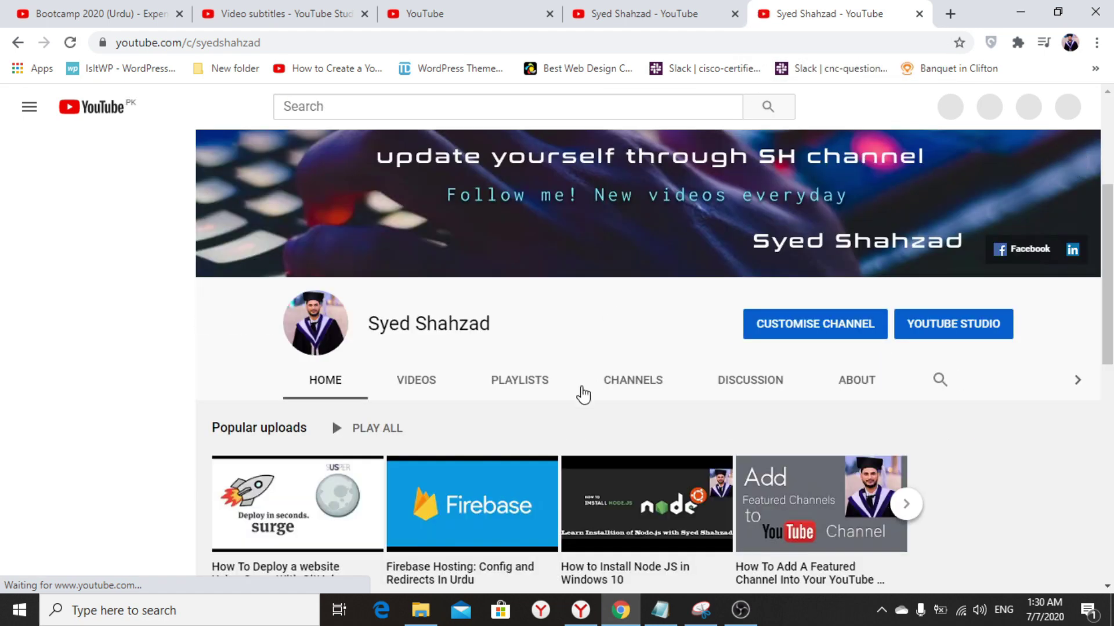
{"action": "scroll", "coordinate": [590, 428], "scroll_direction": "up", "scroll_amount": 3}
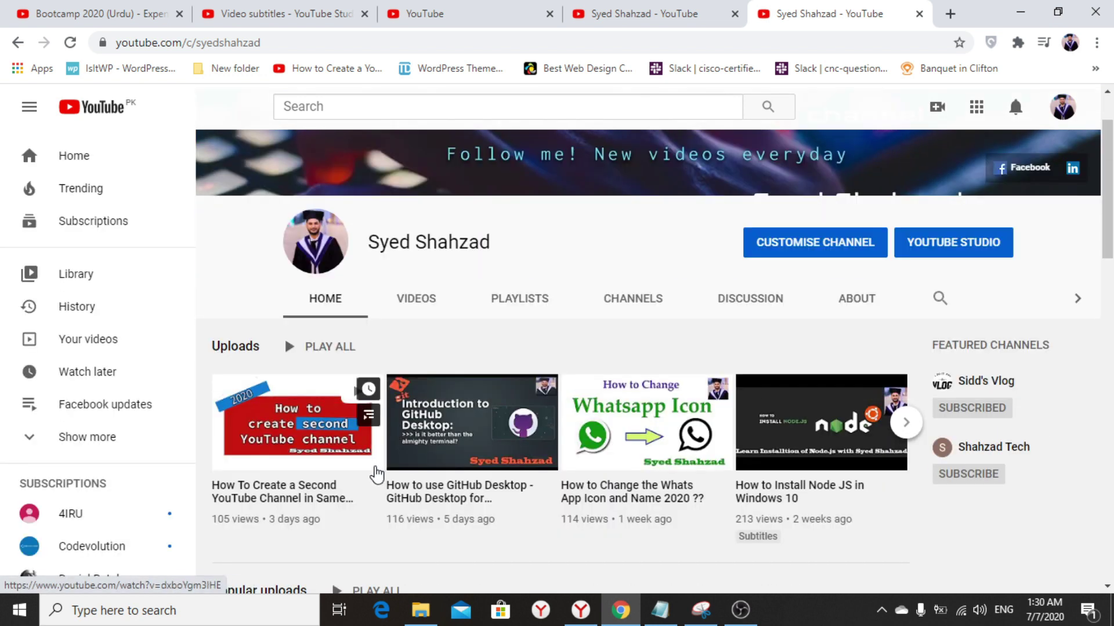
{"action": "scroll", "coordinate": [376, 474], "scroll_direction": "down", "scroll_amount": 3}
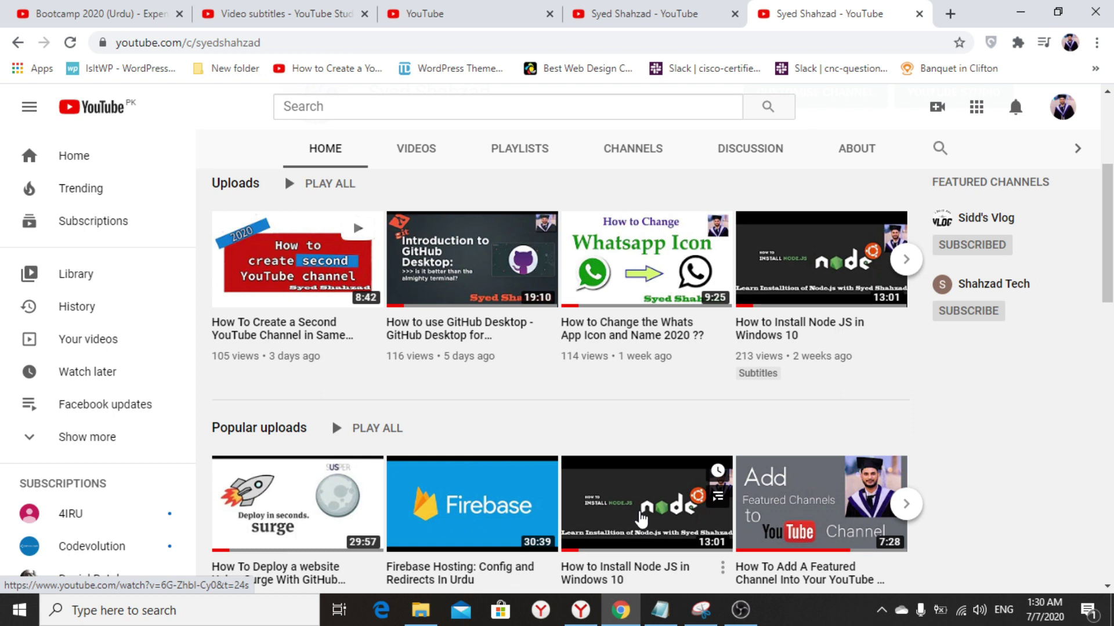
Return to the customisation page, set the new section's content to Live now and try Upcoming live streams
{"action": "left_click", "coordinate": [654, 8]}
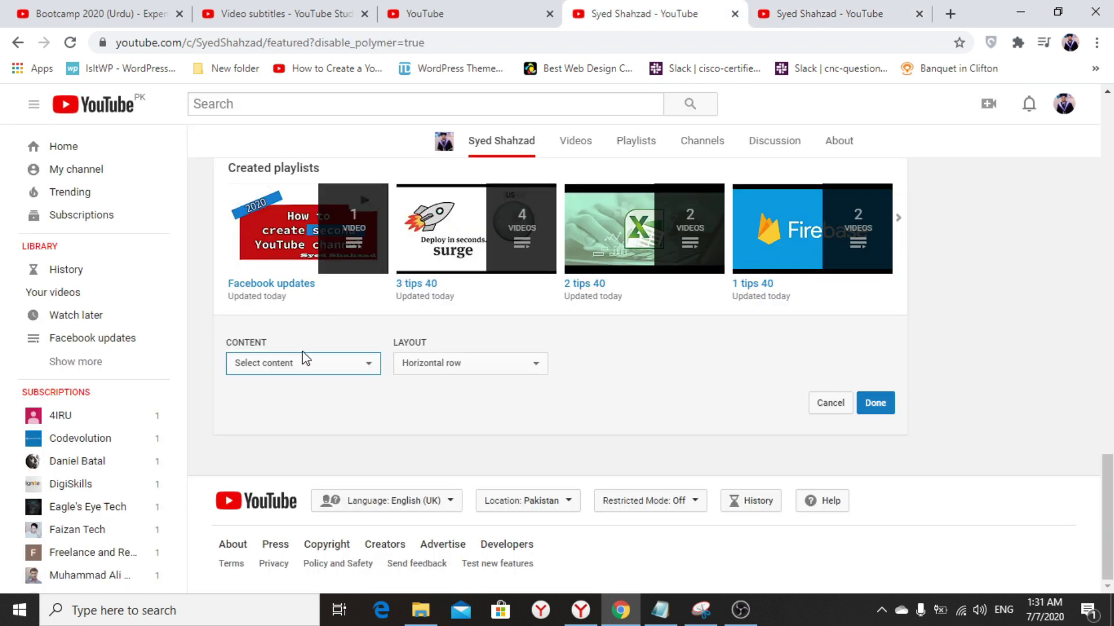
{"action": "left_click", "coordinate": [265, 365]}
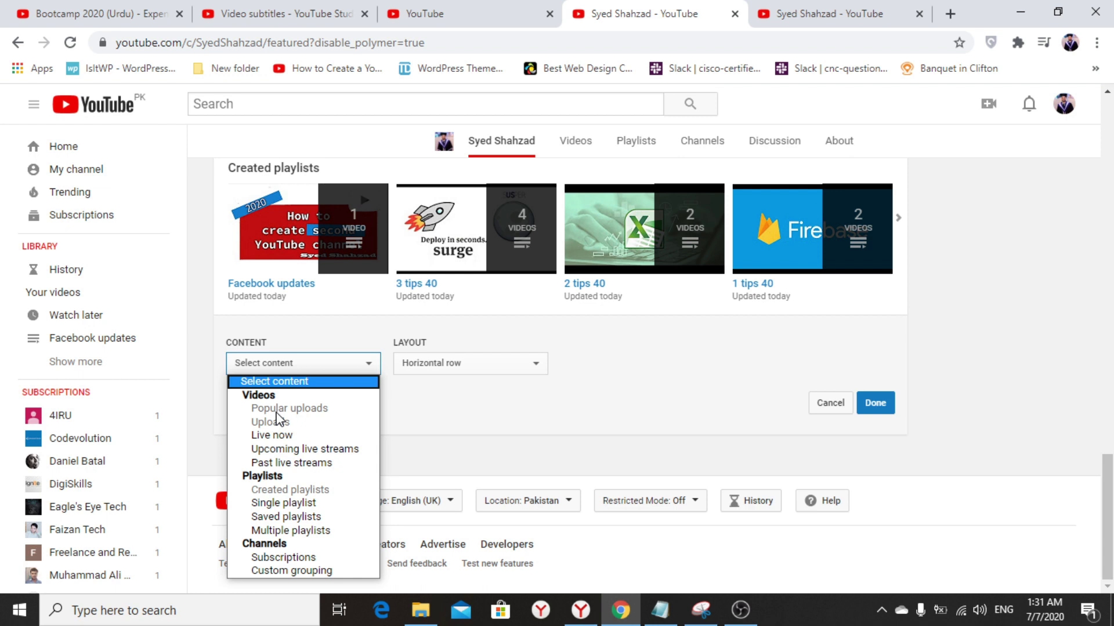
{"action": "left_click", "coordinate": [290, 435]}
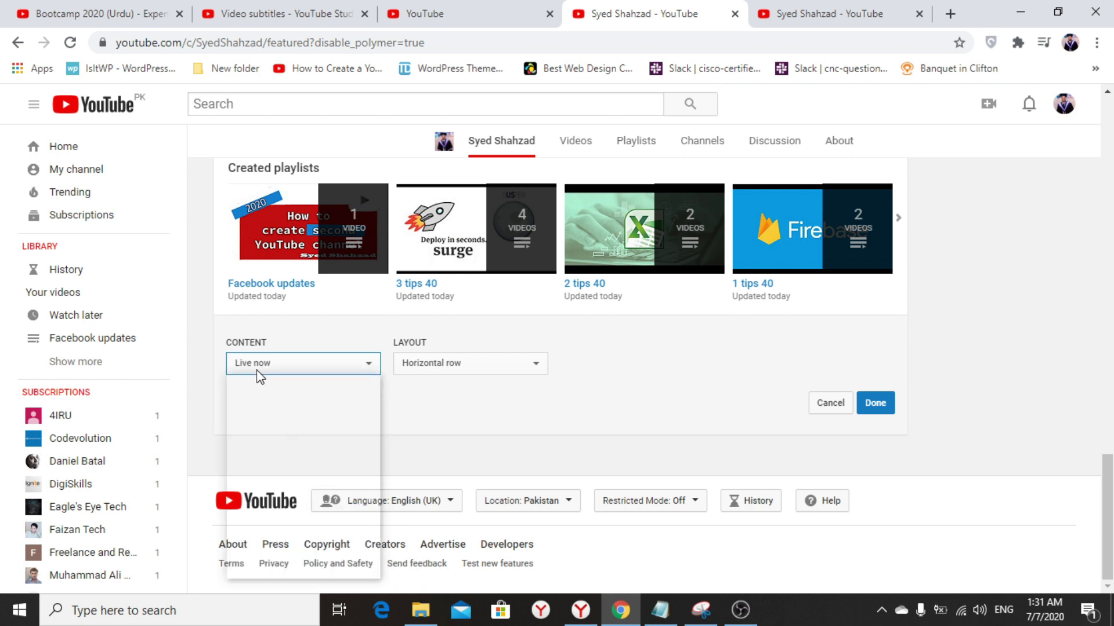
{"action": "left_click", "coordinate": [258, 372]}
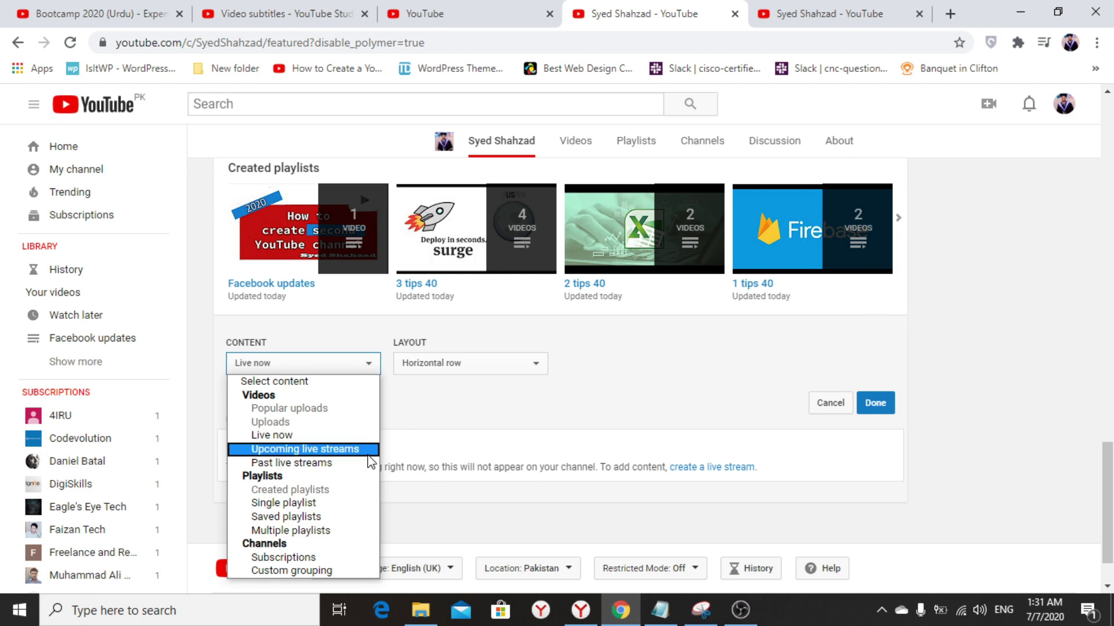
{"action": "left_click", "coordinate": [351, 450]}
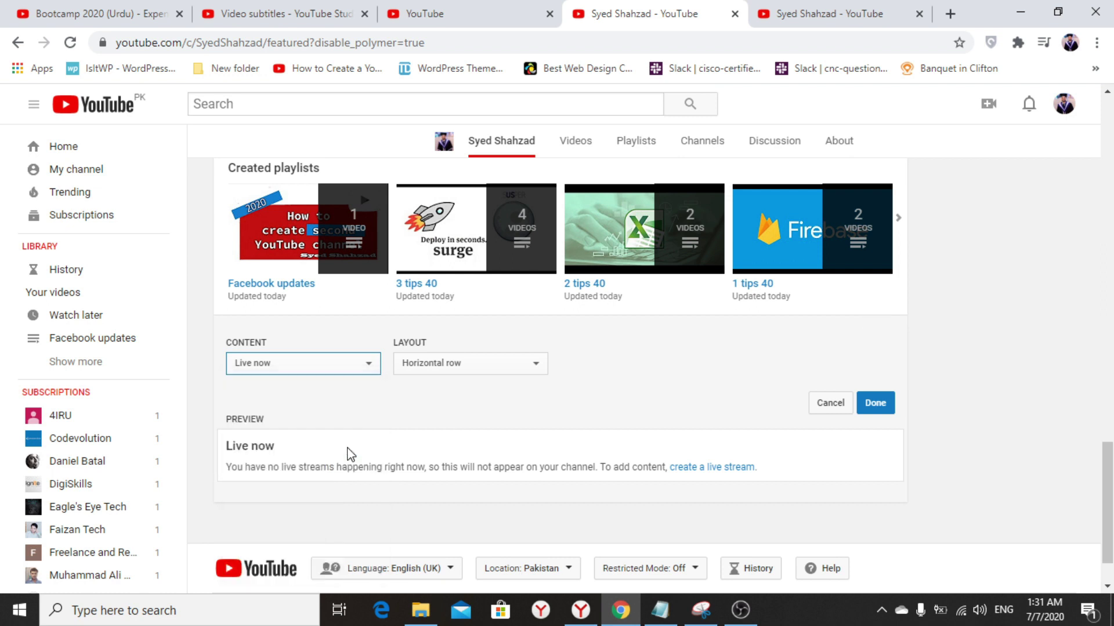